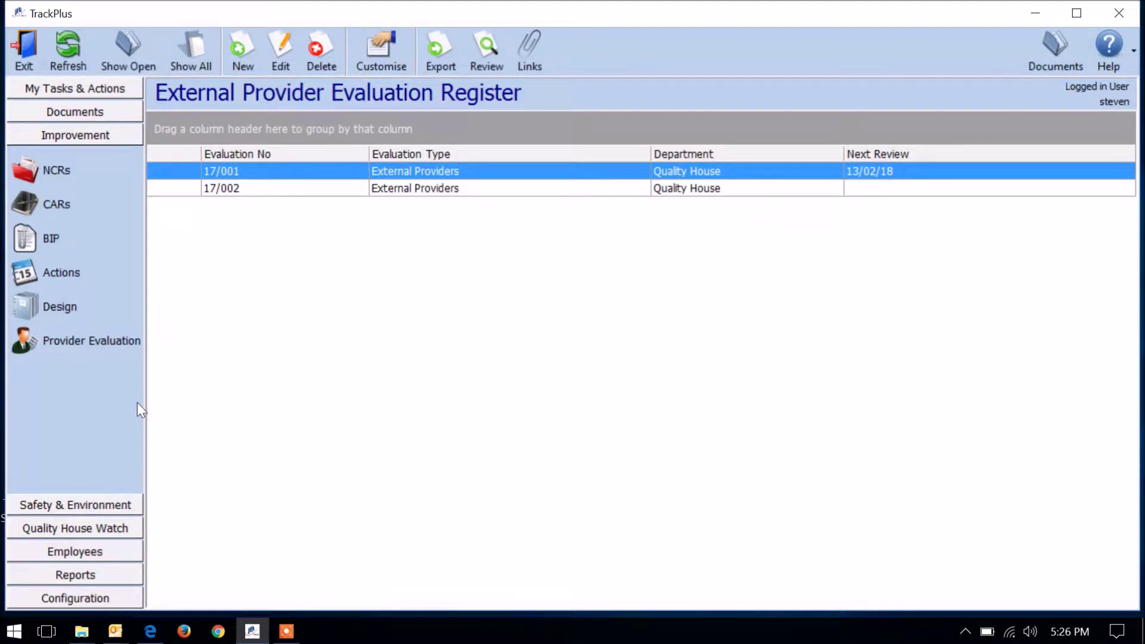
Examine the criteria names set for External Provider Evaluation in the Screens configuration
click(75, 597)
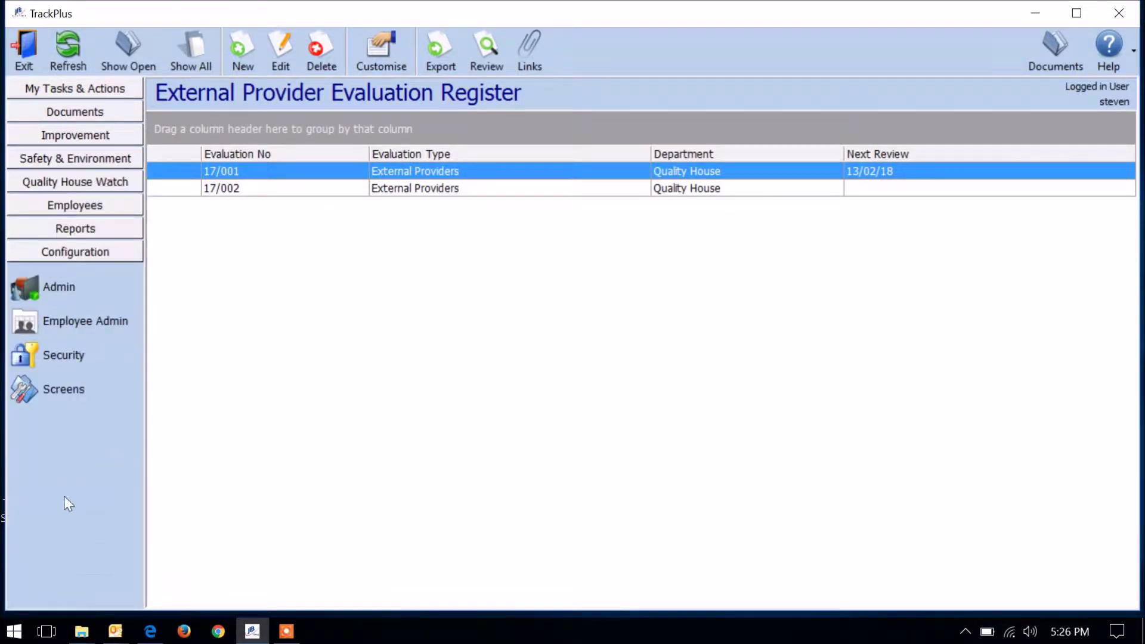
click(52, 391)
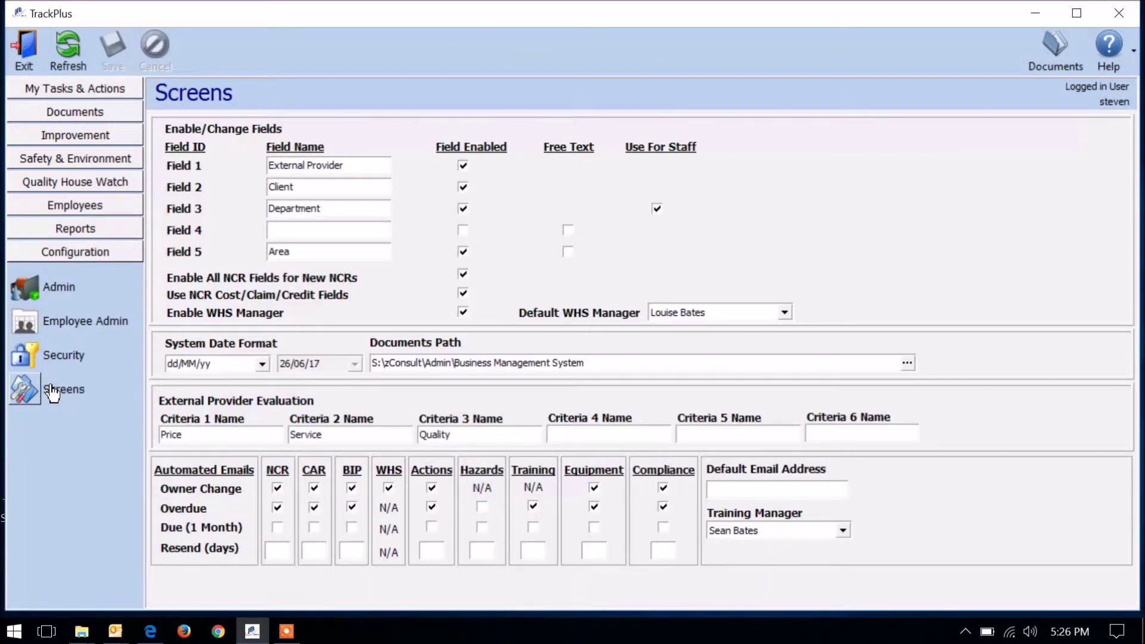
click(323, 437)
click(251, 434)
click(272, 434)
click(341, 436)
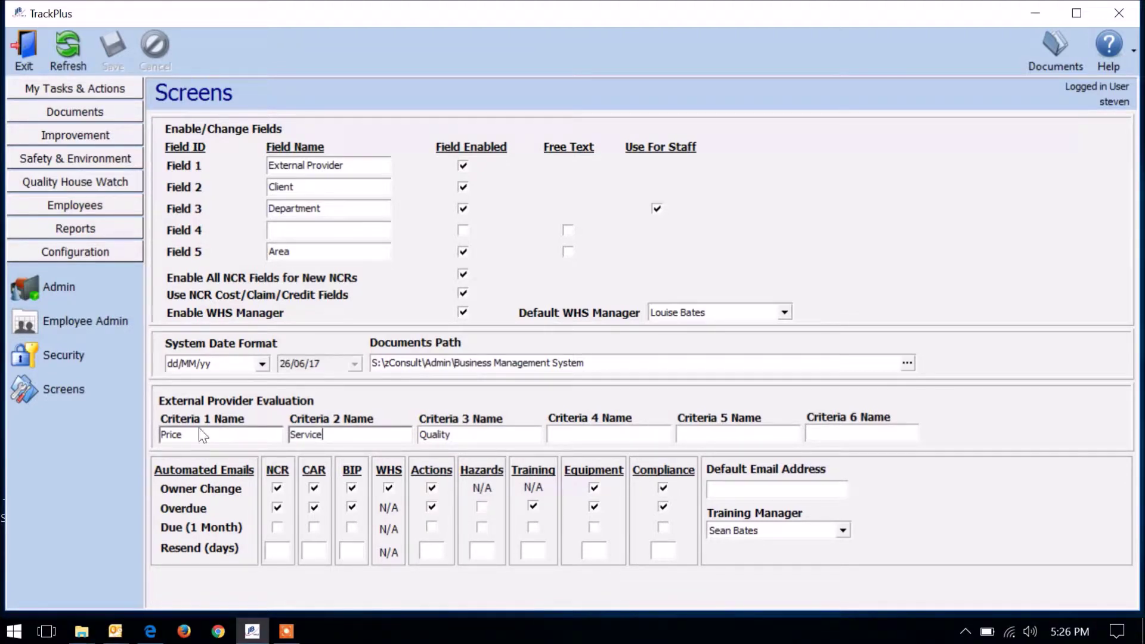
Review the evaluation types and evaluation scores defined in the Administration settings
click(54, 290)
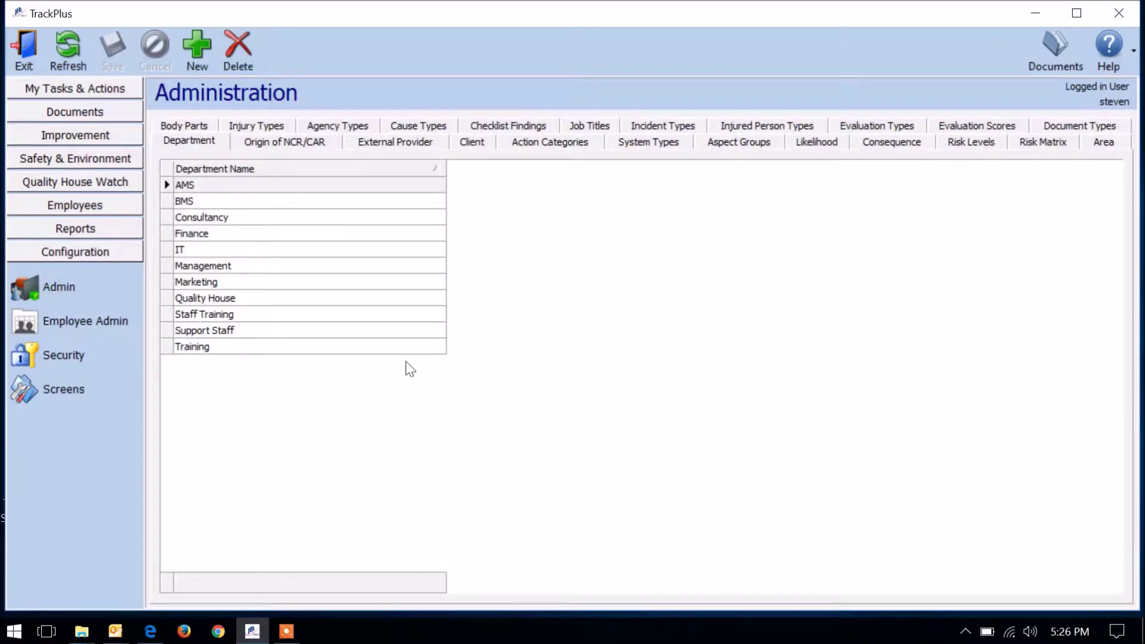
click(871, 125)
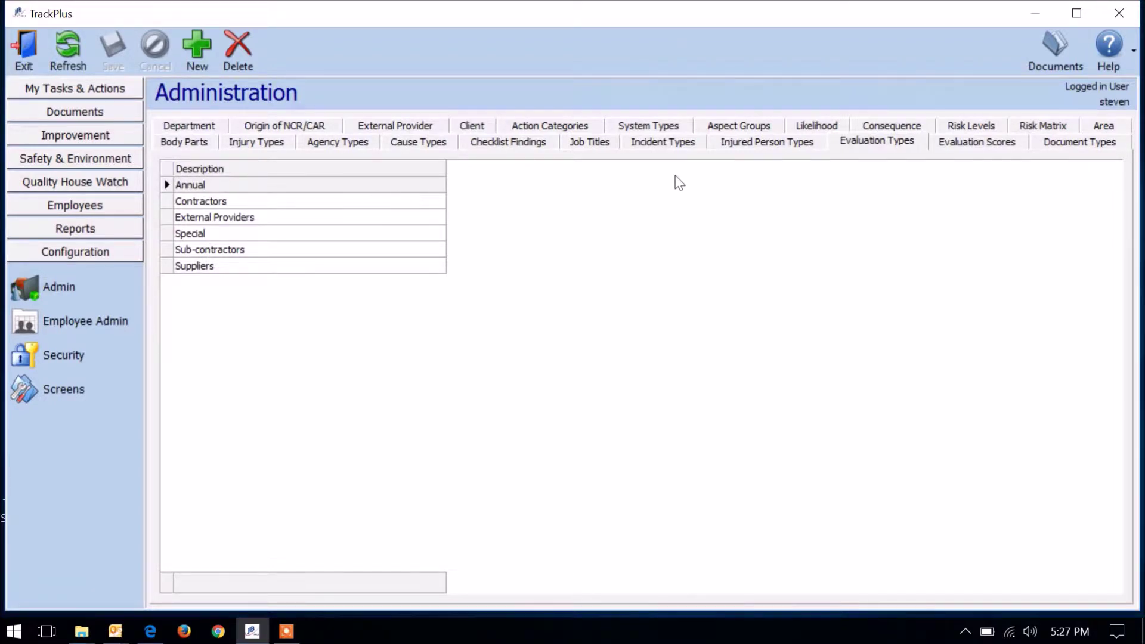
click(960, 145)
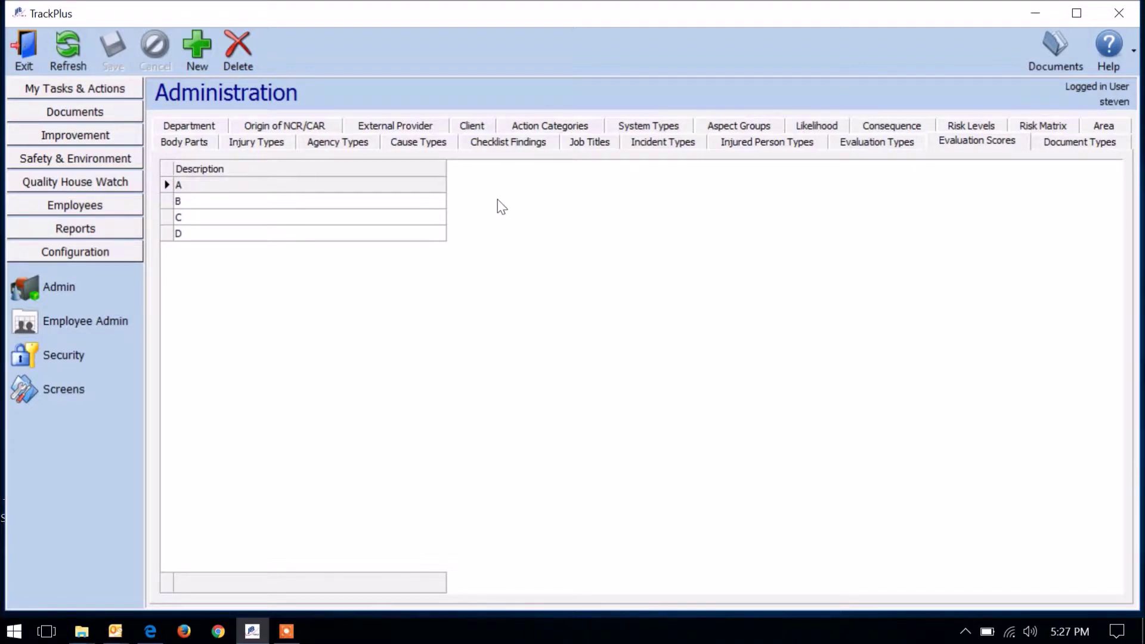
Create a new external provider evaluation report with evaluation type Suppliers and department Support Staff
click(76, 136)
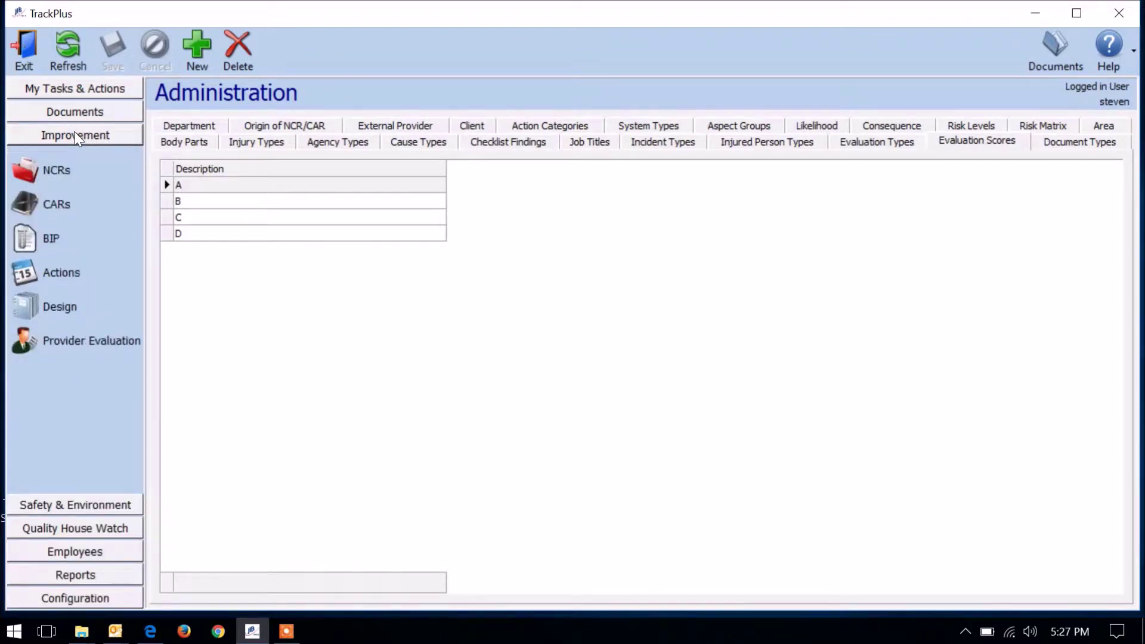
click(82, 348)
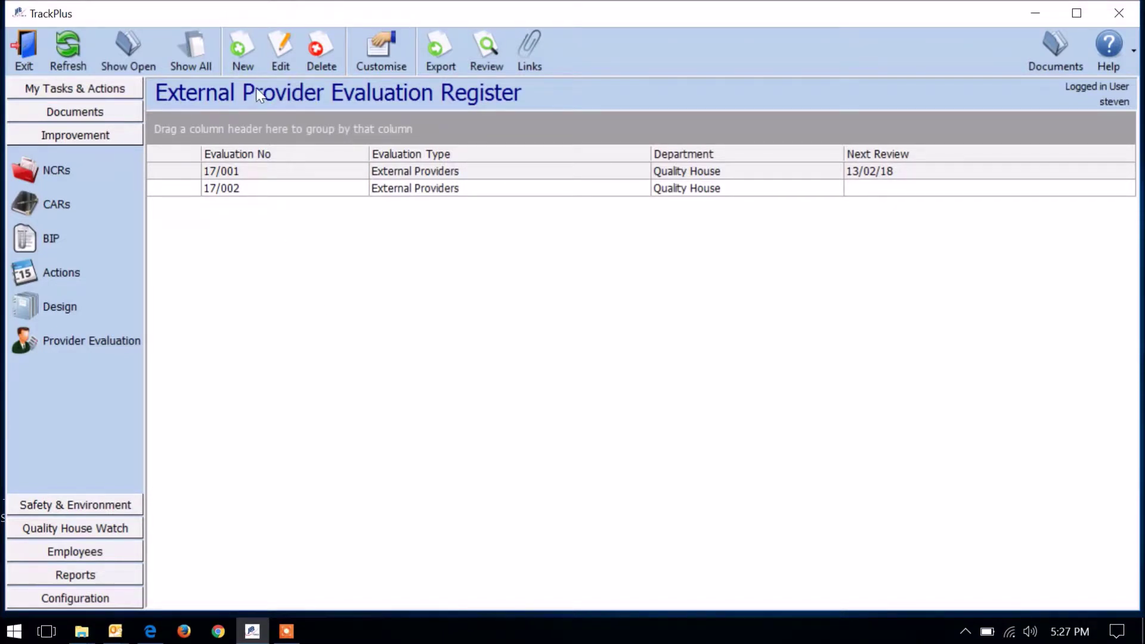
click(243, 52)
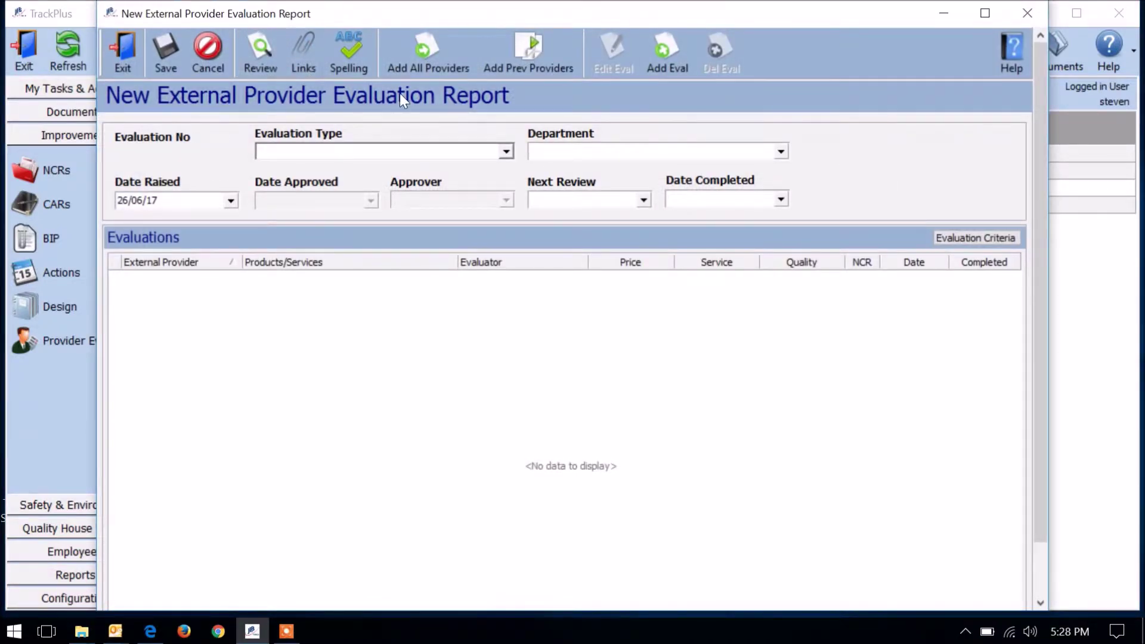
click(506, 152)
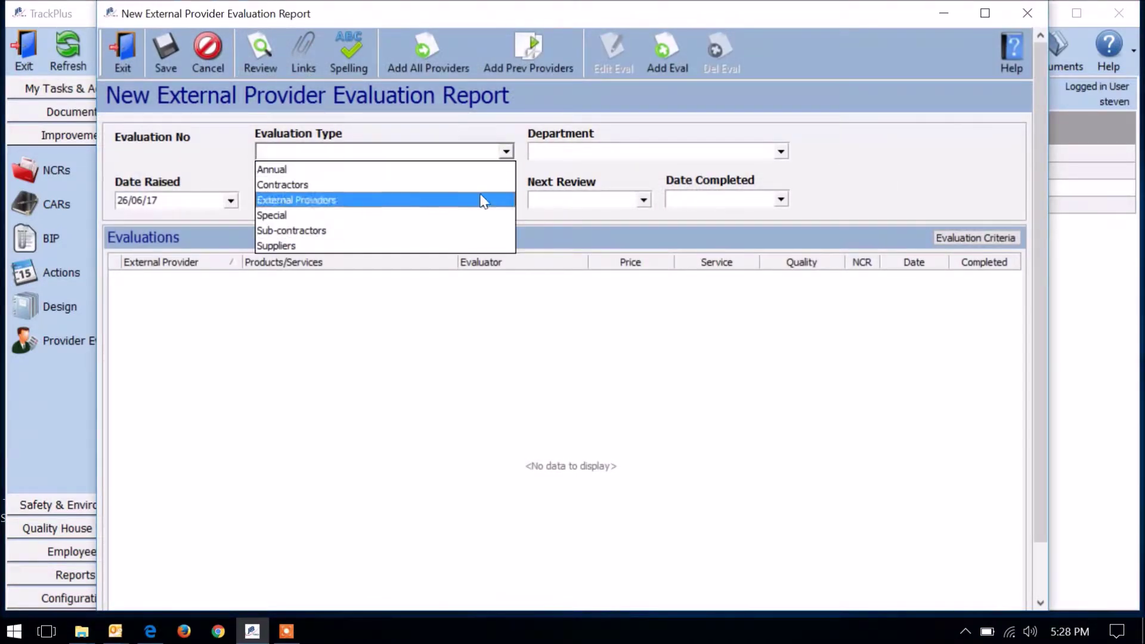
click(455, 246)
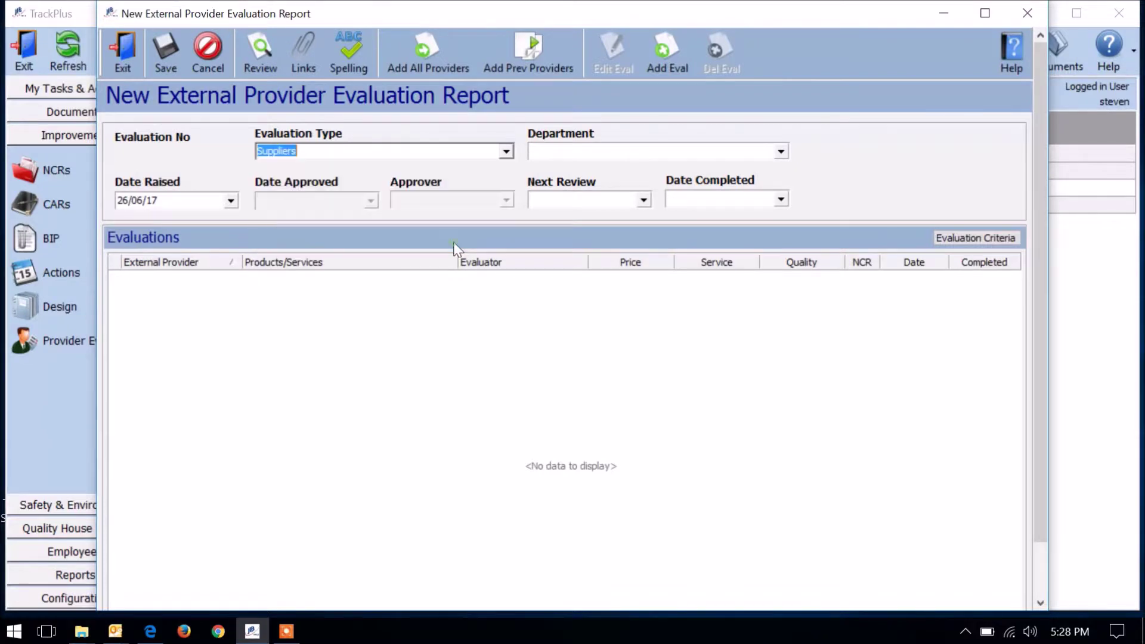
click(781, 152)
drag(781, 194, 787, 235)
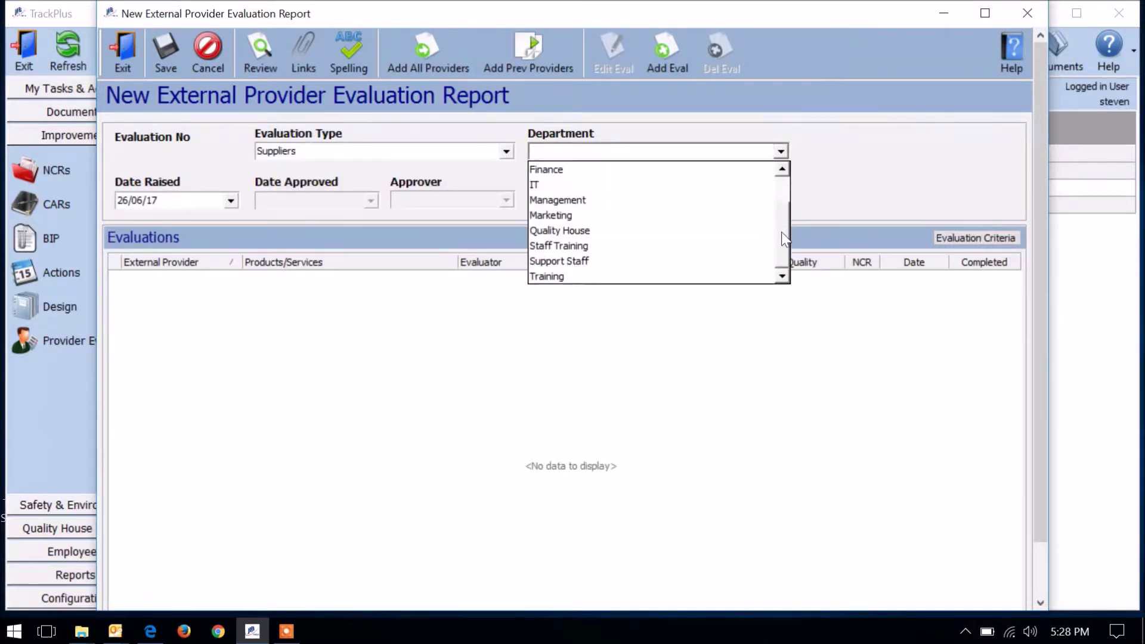
click(672, 262)
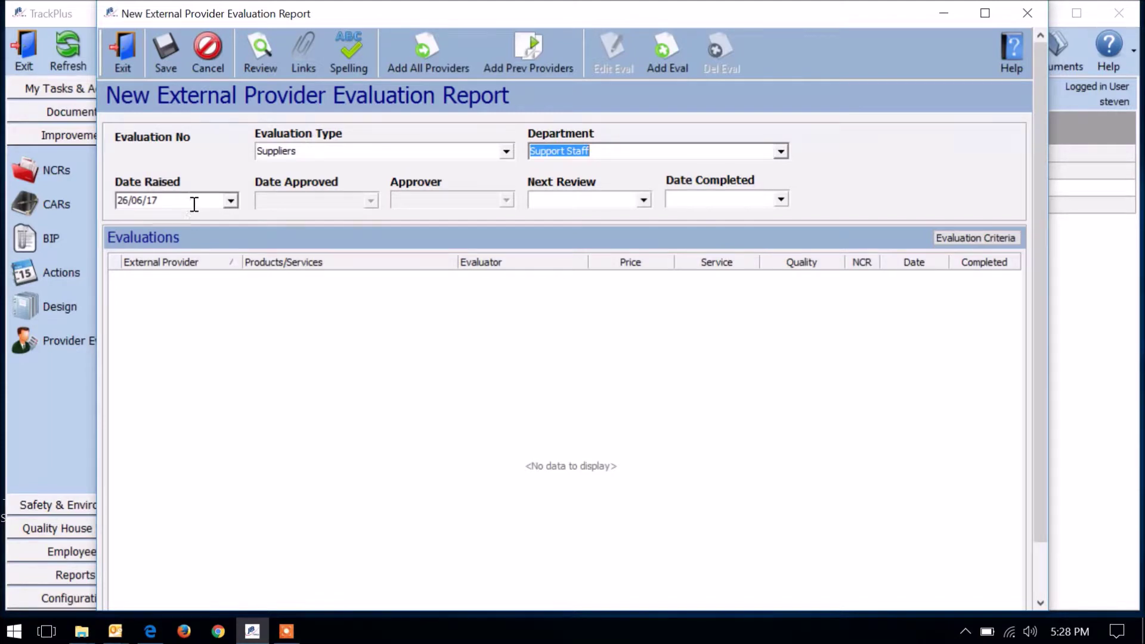
click(231, 202)
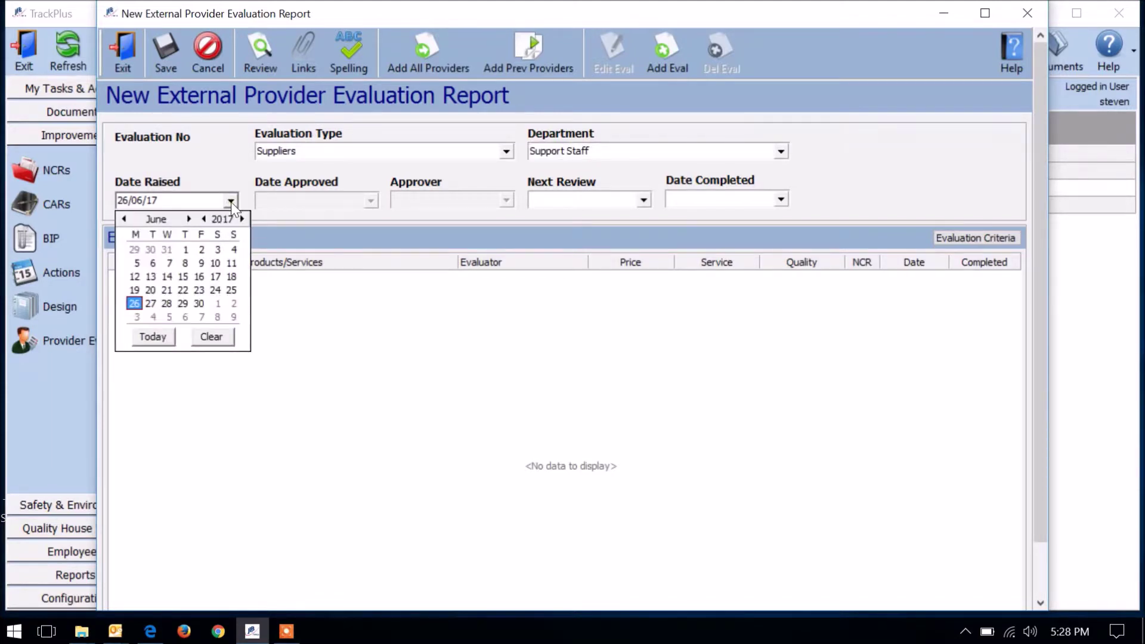
click(231, 202)
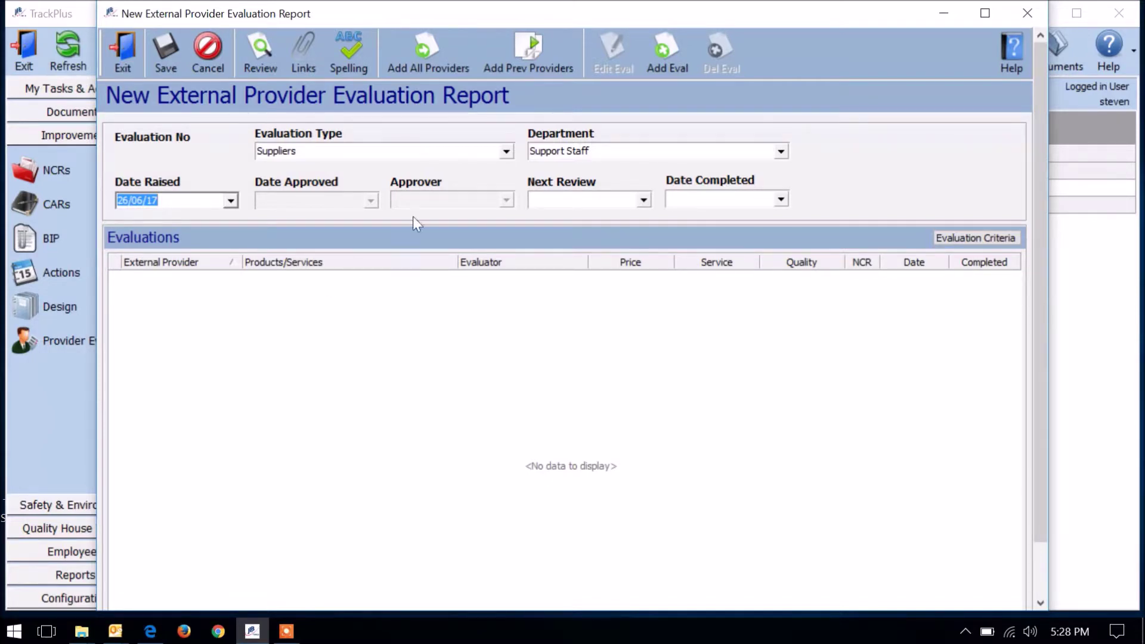
Add an evaluation to the report for external provider Solo Resource Recovery and assign the evaluator's name
click(669, 62)
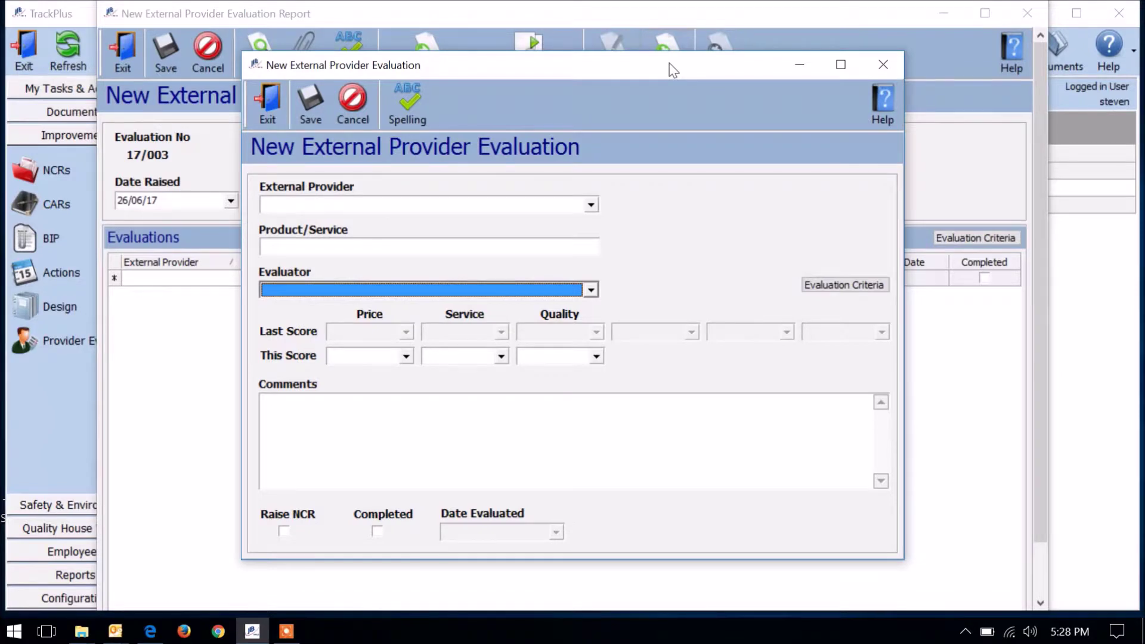
click(591, 205)
drag(590, 240, 588, 292)
click(538, 283)
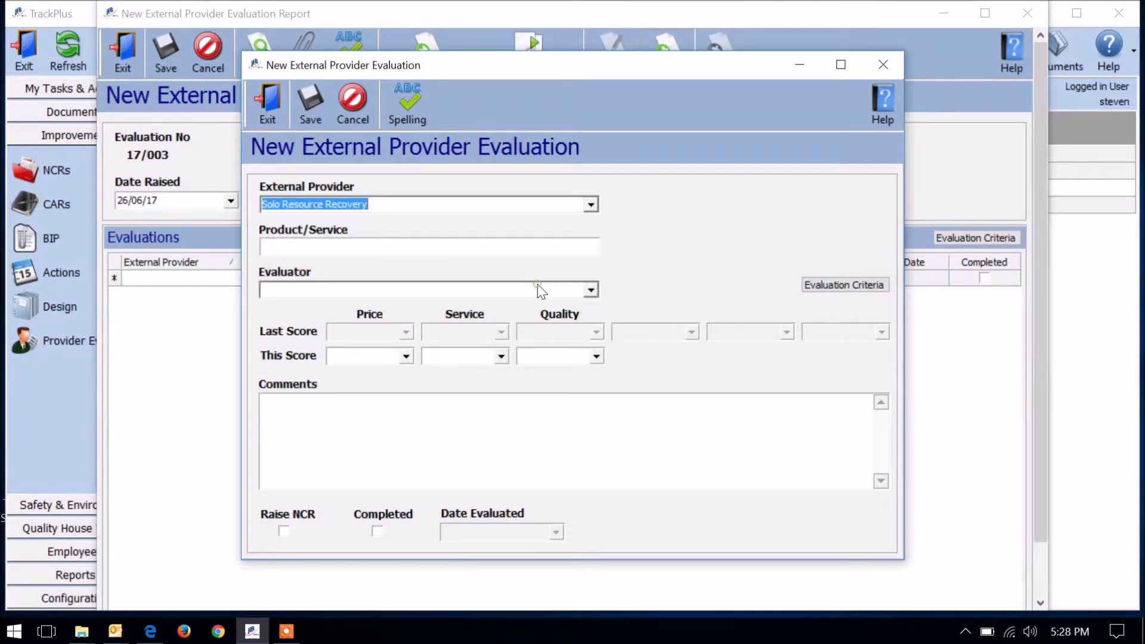
click(496, 250)
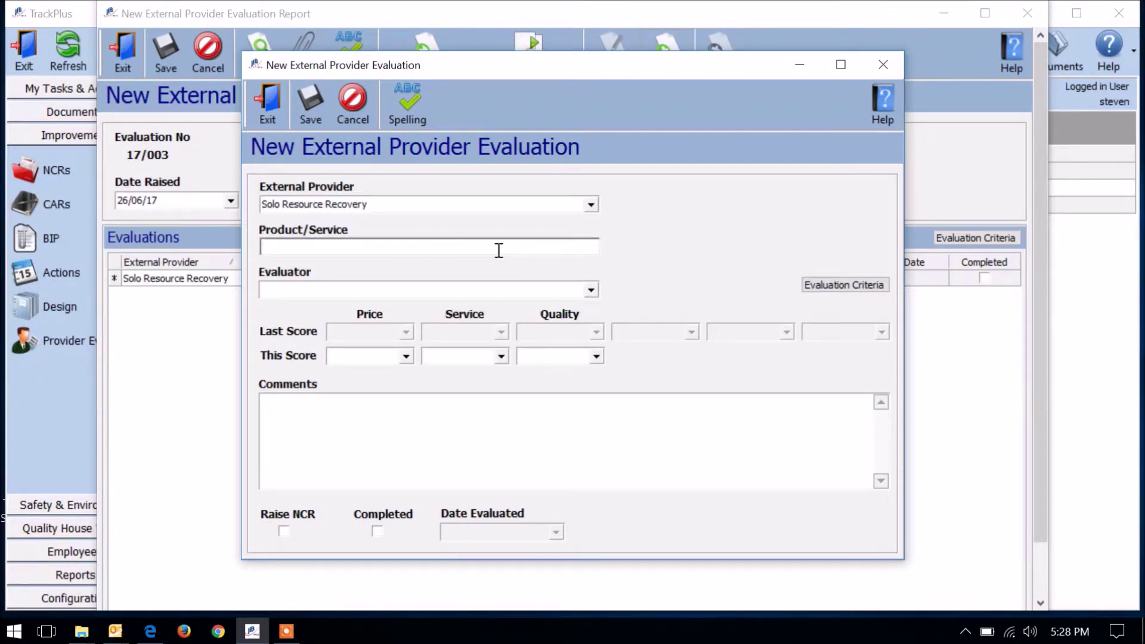
click(501, 290)
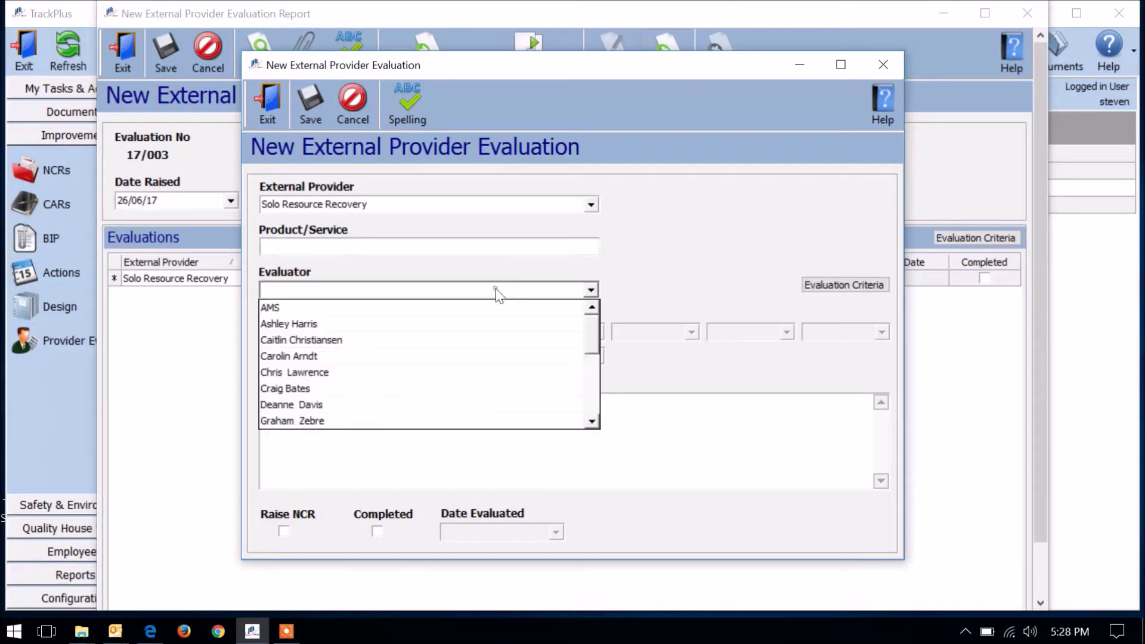
drag(589, 332, 593, 401)
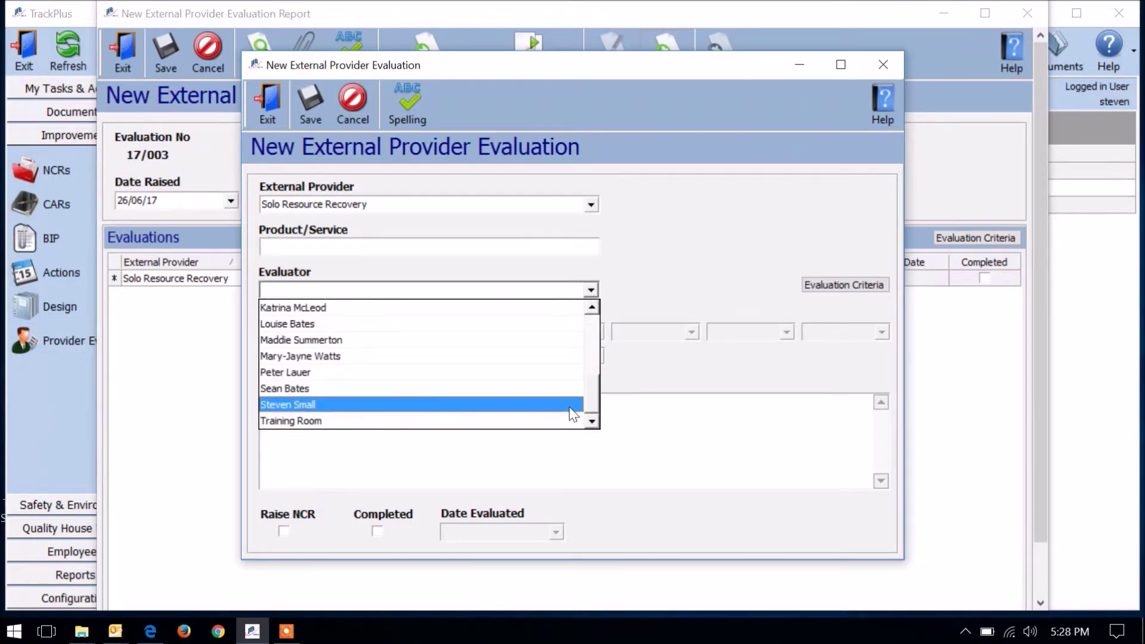
click(569, 407)
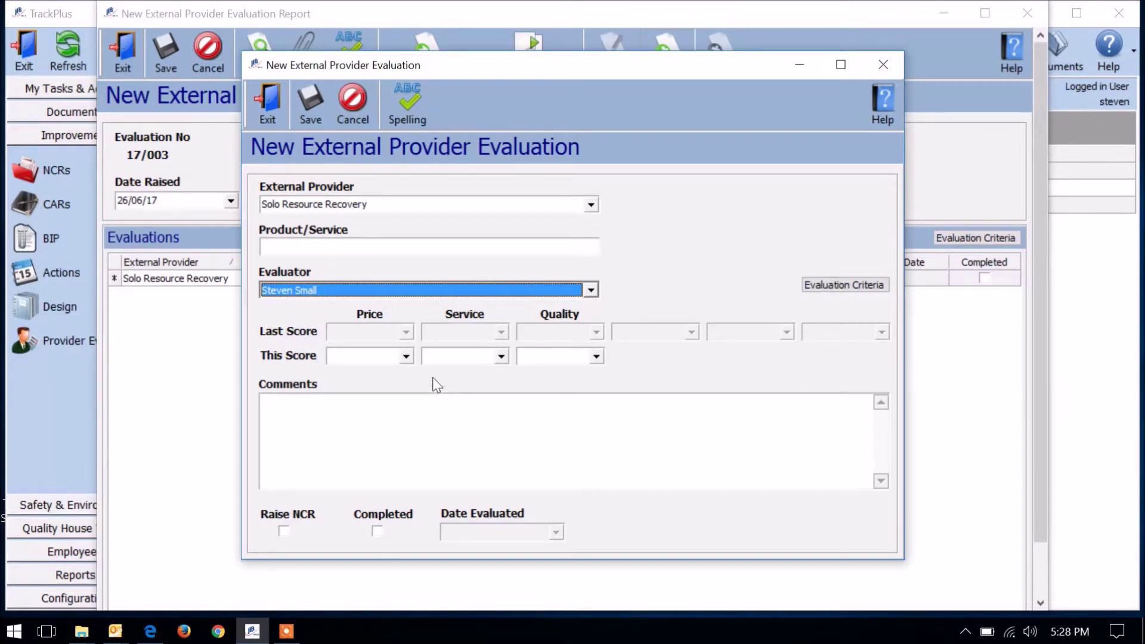
Score the provider B for Price, D for Service and A for Quality
click(406, 357)
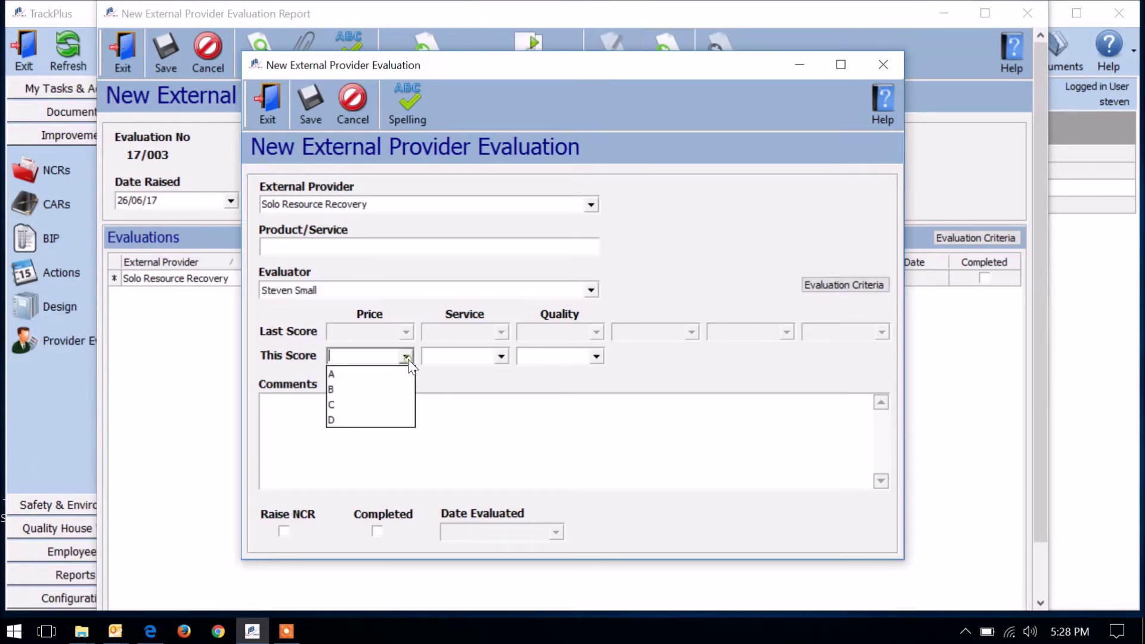
click(388, 385)
click(501, 357)
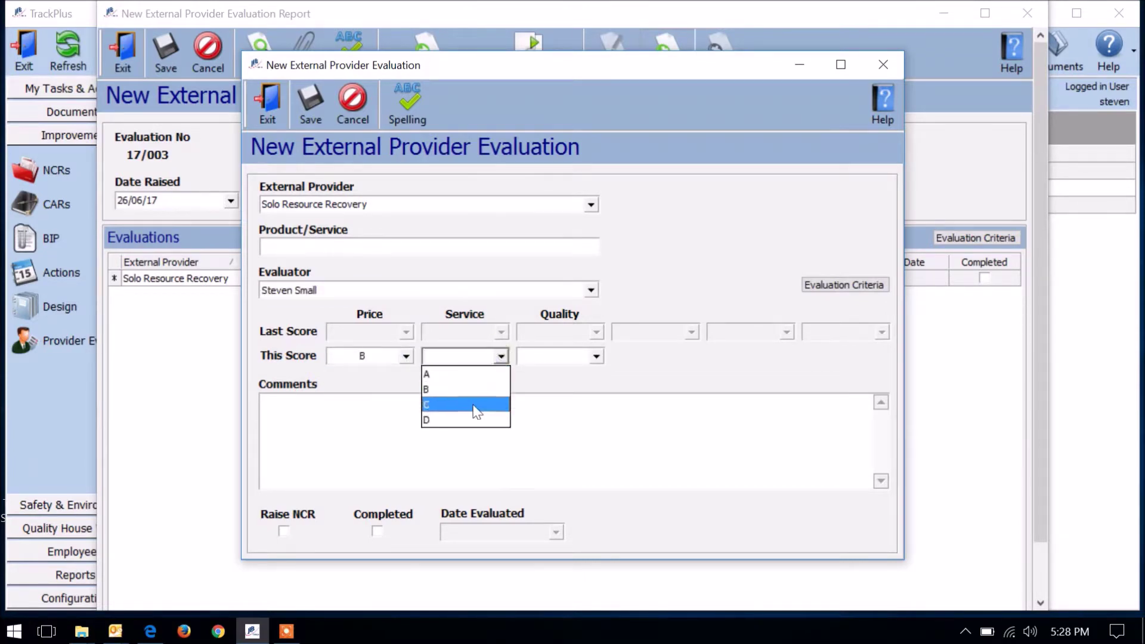
click(470, 422)
click(596, 356)
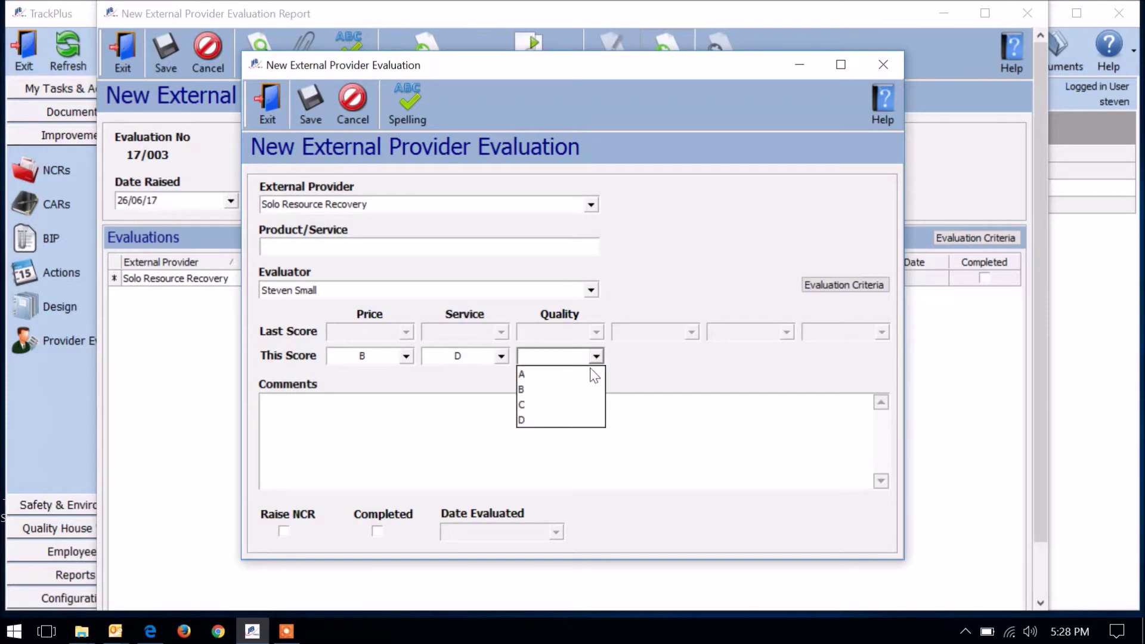
click(587, 372)
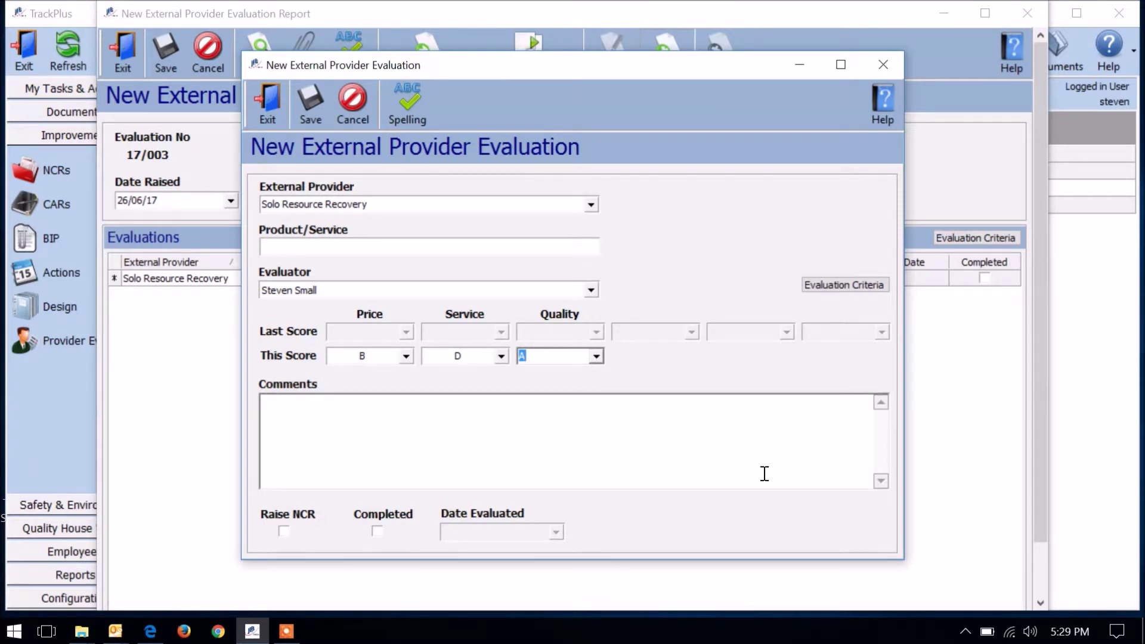
Try the Raise NCR option, clear it again, and mark the evaluation as completed
click(636, 443)
click(283, 530)
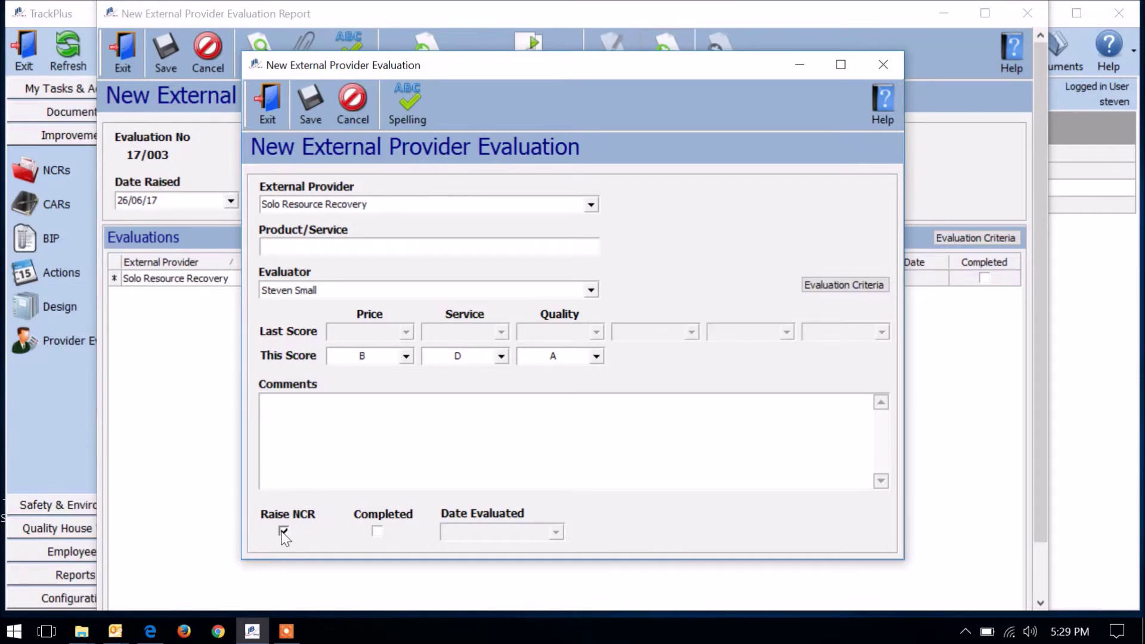
click(283, 531)
click(378, 530)
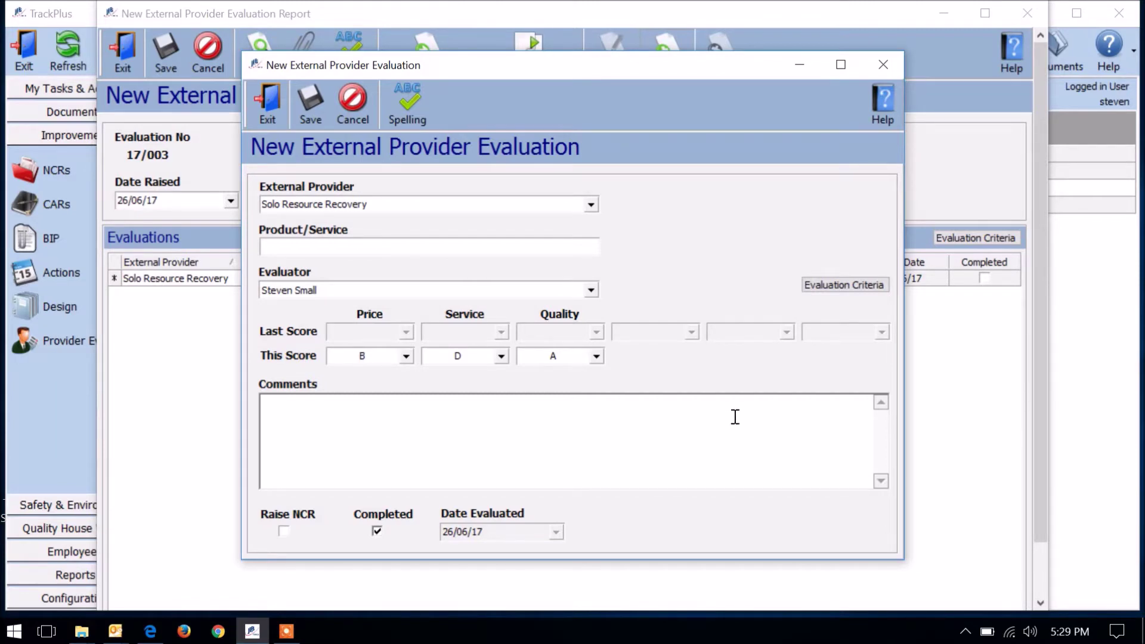
Consult the evaluation criteria document, then close the Solo Resource Recovery evaluation and save its changes
click(849, 287)
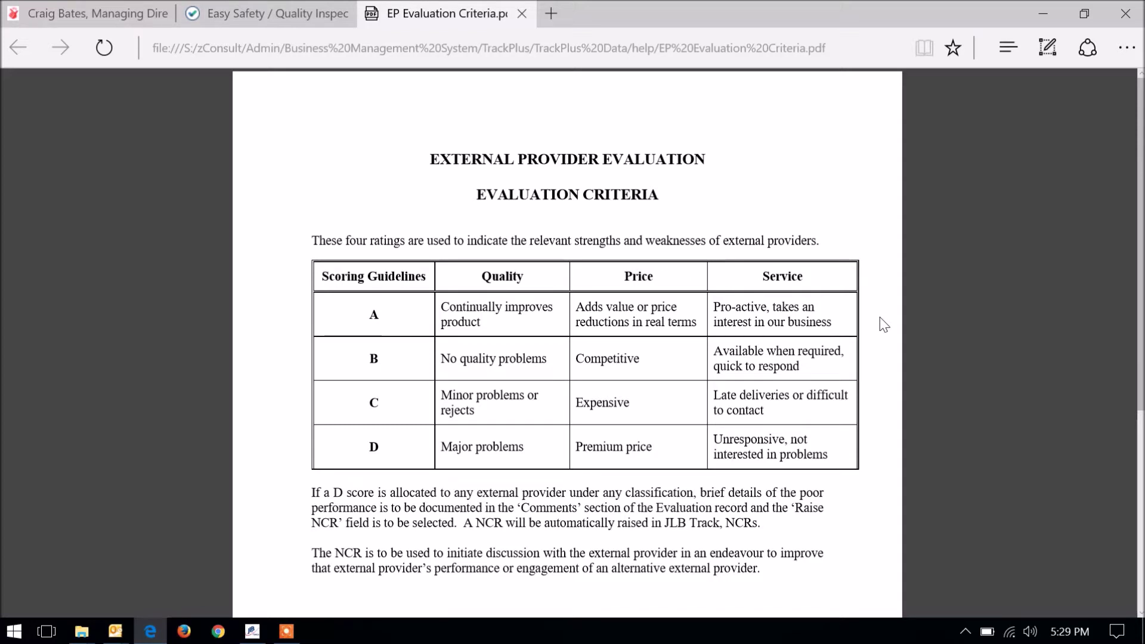
click(1037, 15)
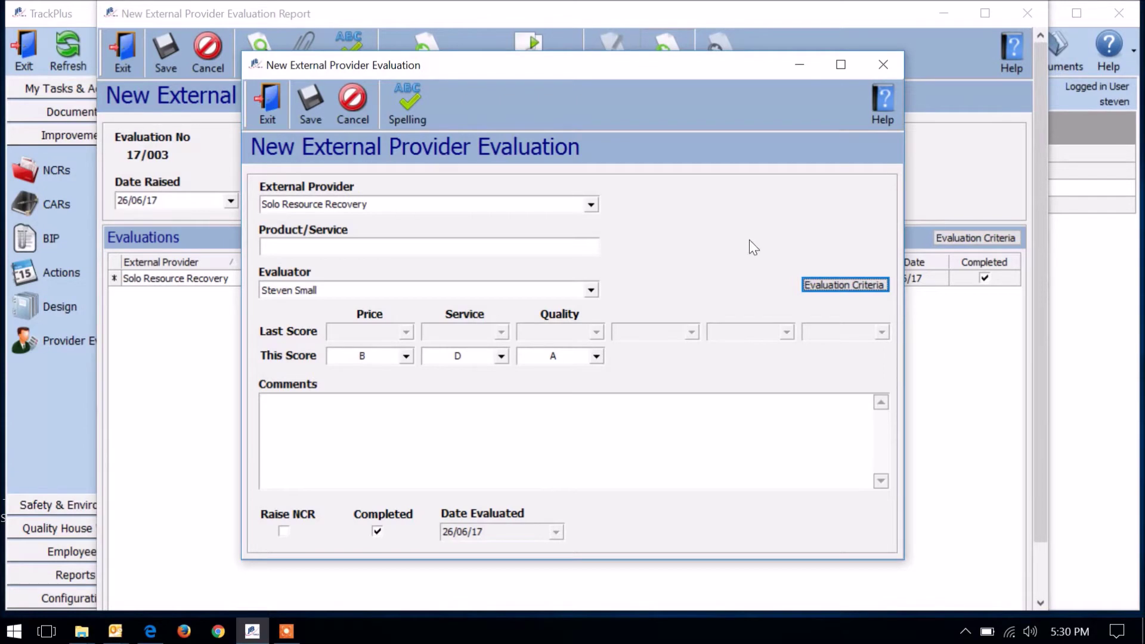
click(882, 64)
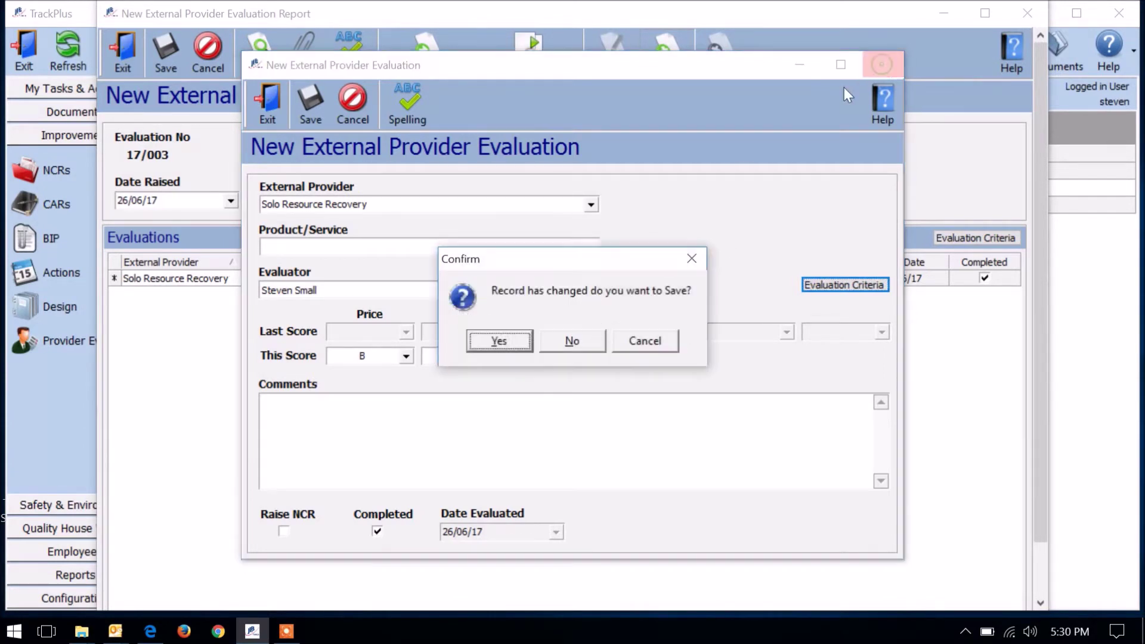
click(500, 343)
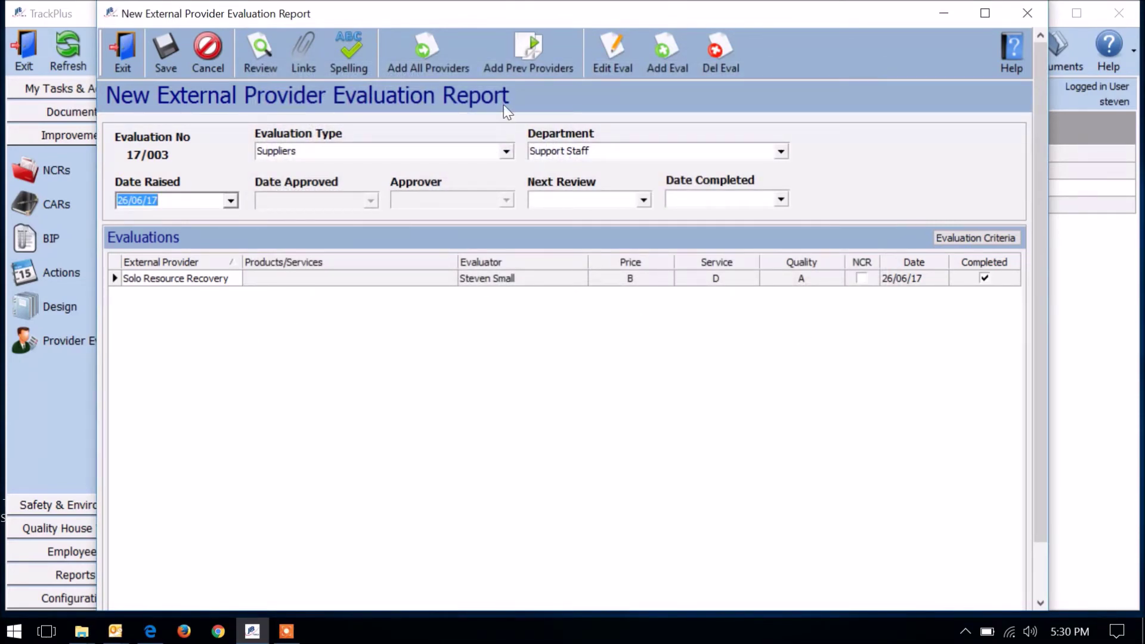
Add all external providers to the evaluation report
click(438, 59)
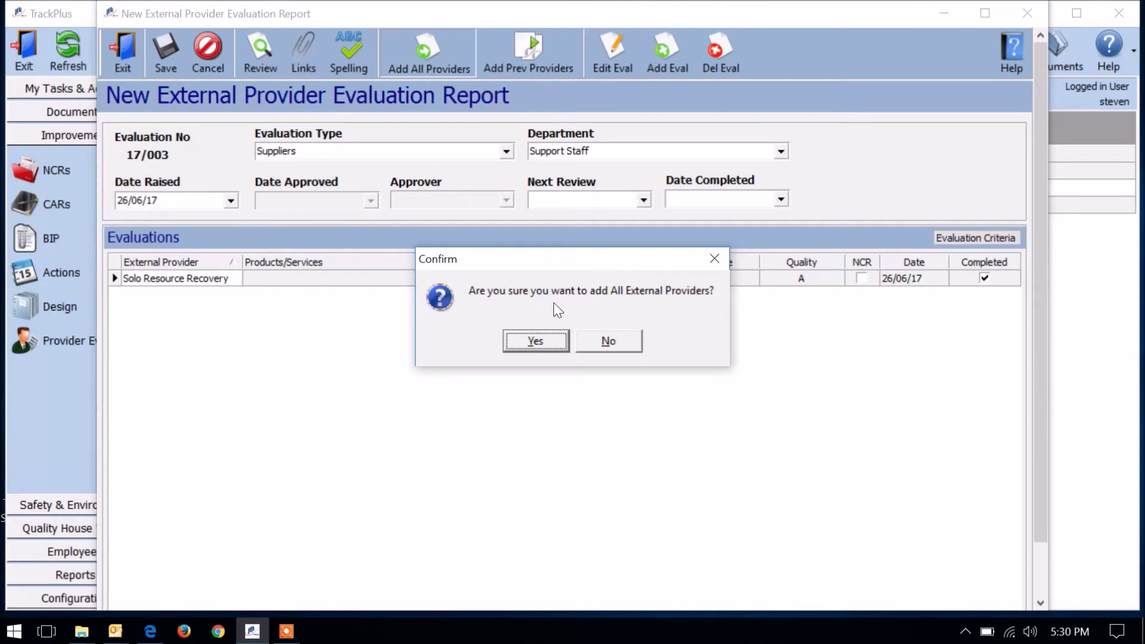
click(538, 341)
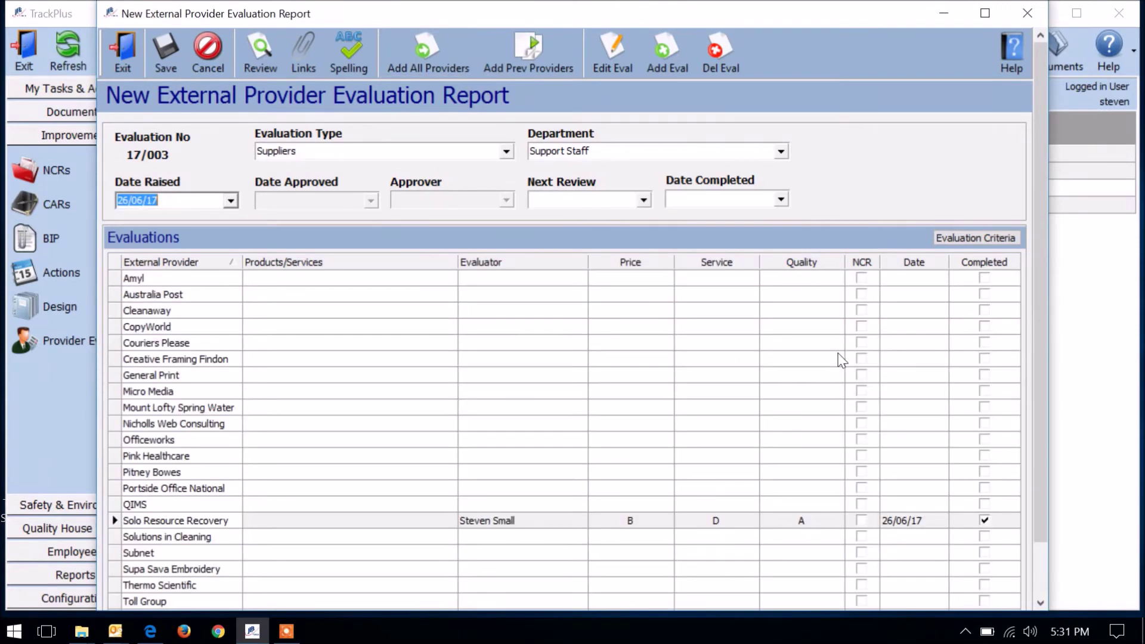